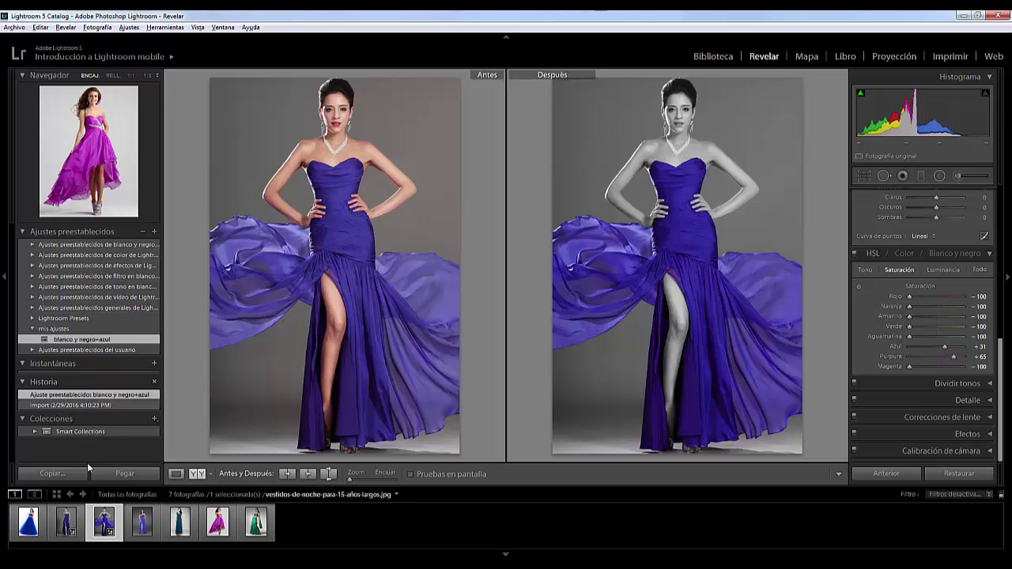
Add two more dress photos to the filmstrip selection.
{"action": "left_click", "coordinate": [177, 526], "text": "ctrl"}
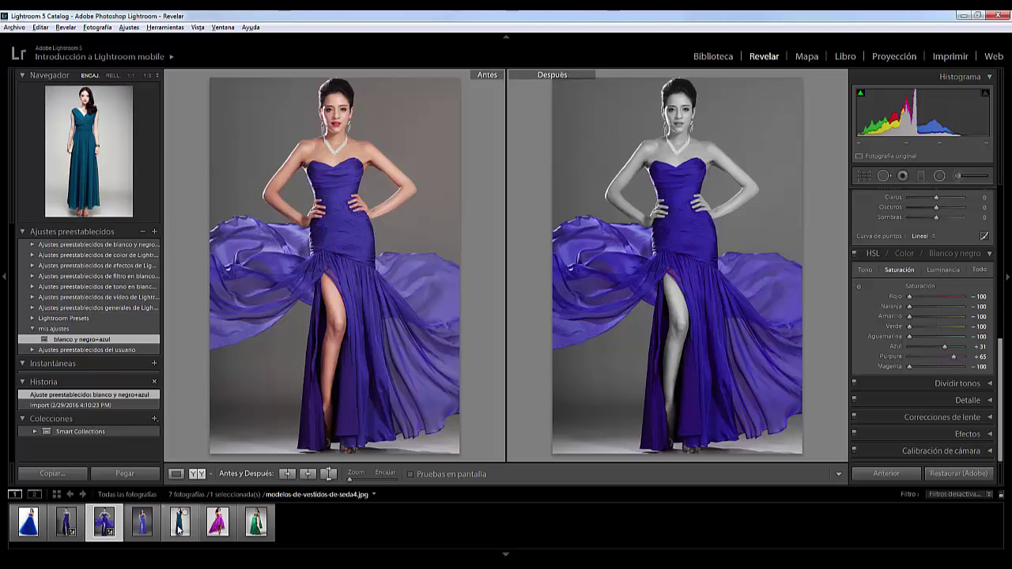
{"action": "left_click", "coordinate": [220, 524], "text": "ctrl"}
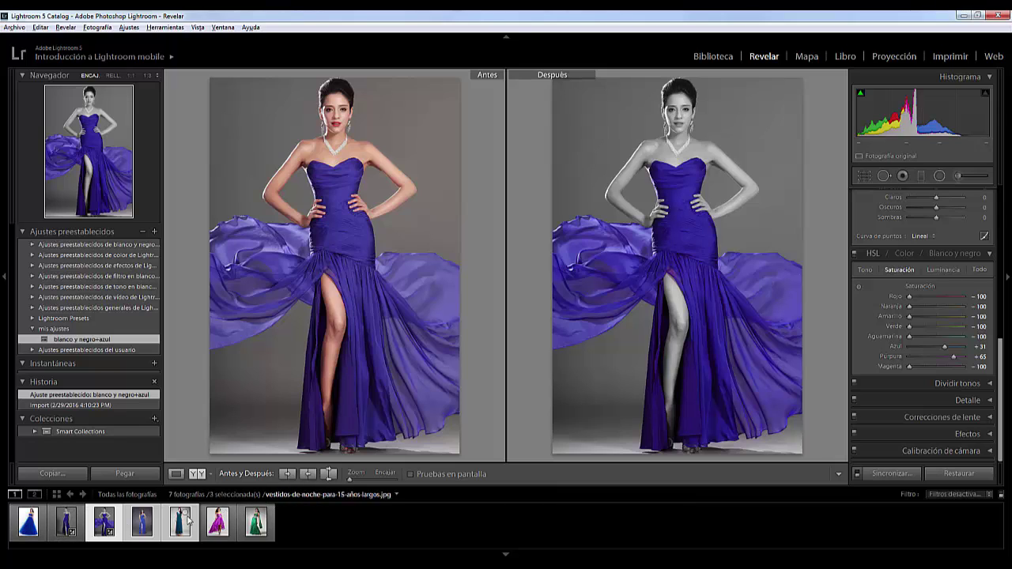
Add the first blue-dress photo so four photos are selected, and bring up Sincronizar settings.
{"action": "left_click", "coordinate": [27, 528], "text": "ctrl"}
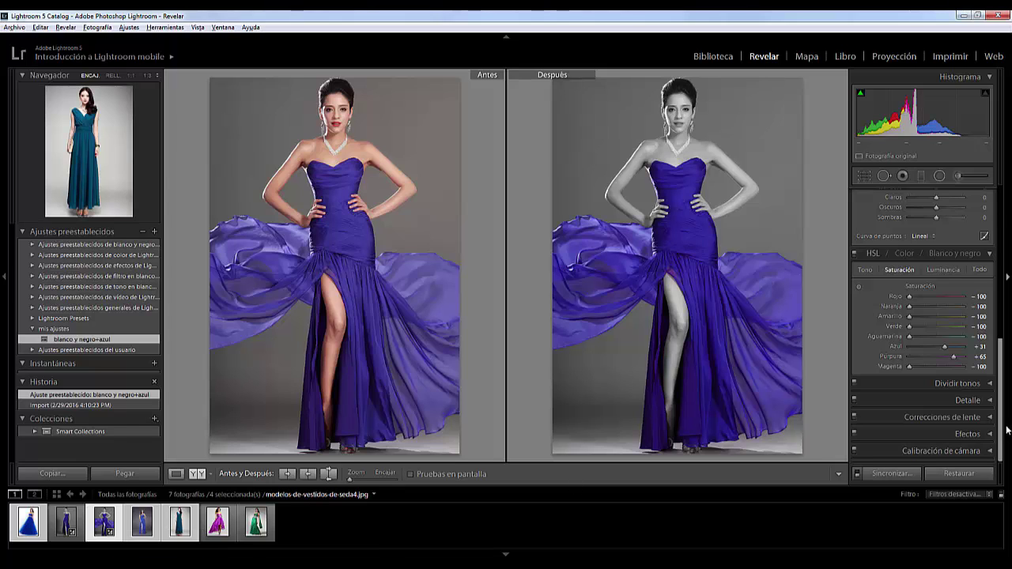
{"action": "left_click", "coordinate": [901, 474]}
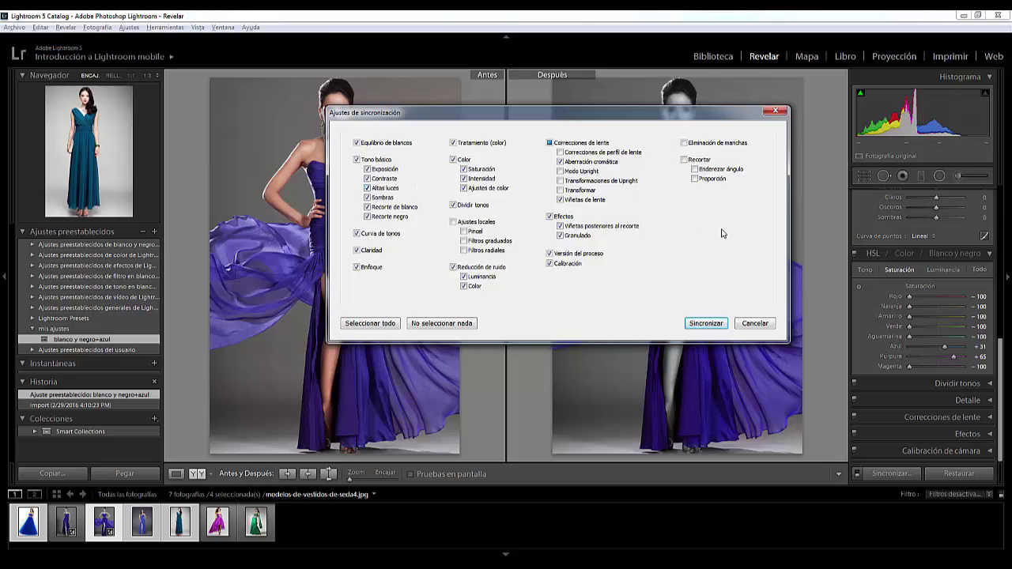
Sync the edits to the selected photos and check the teal and blue results.
{"action": "left_click", "coordinate": [706, 323]}
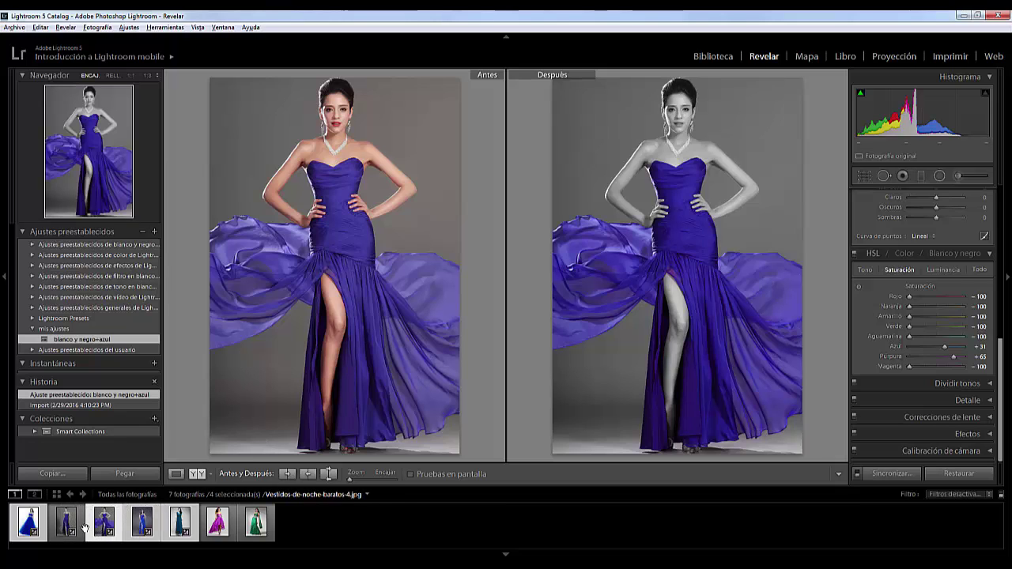
{"action": "left_click", "coordinate": [171, 528]}
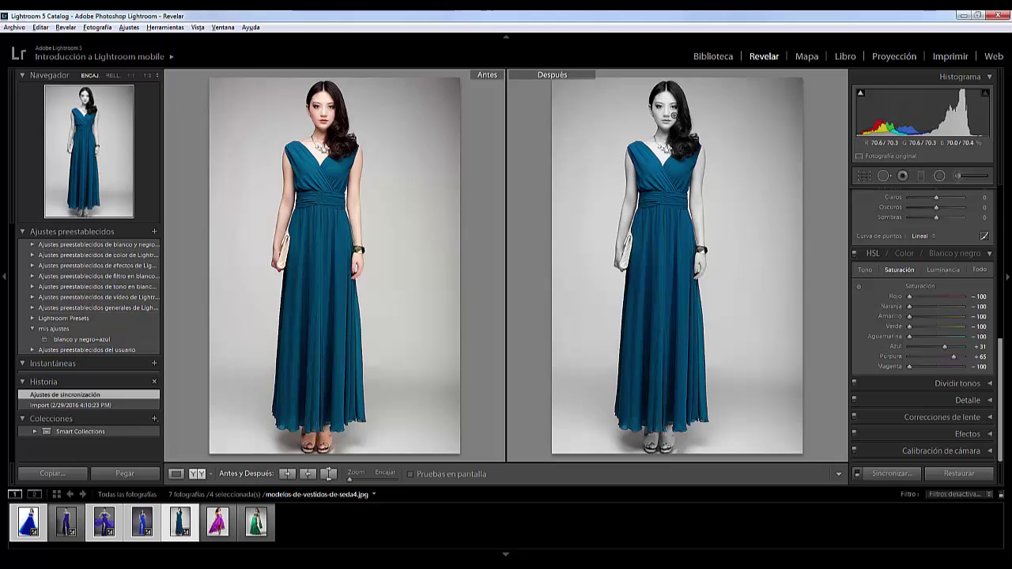
{"action": "left_click", "coordinate": [29, 523]}
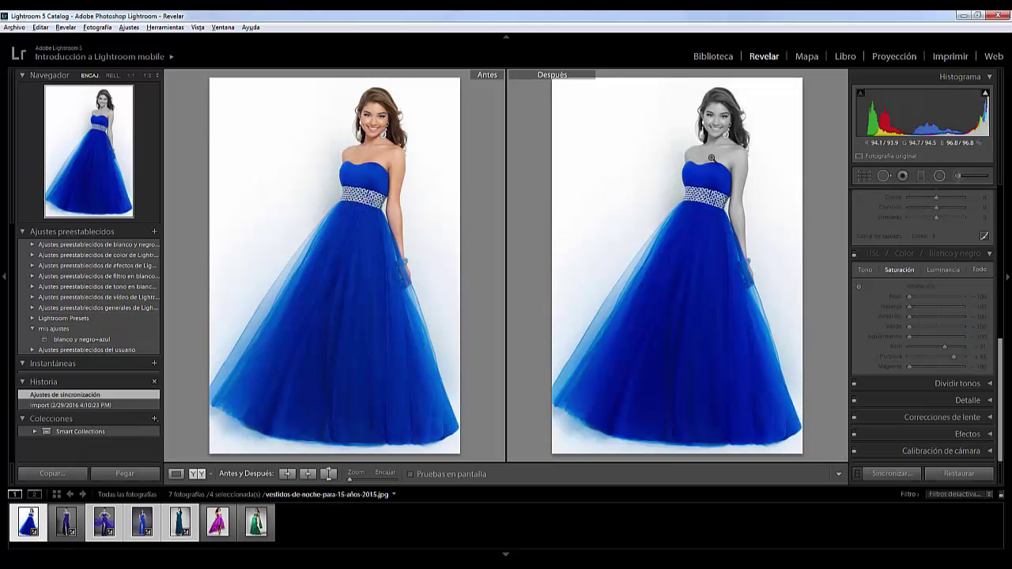
Sync the teal photo's edits onto the purple-dress photo, then view the green-dress photo.
{"action": "left_click", "coordinate": [218, 522]}
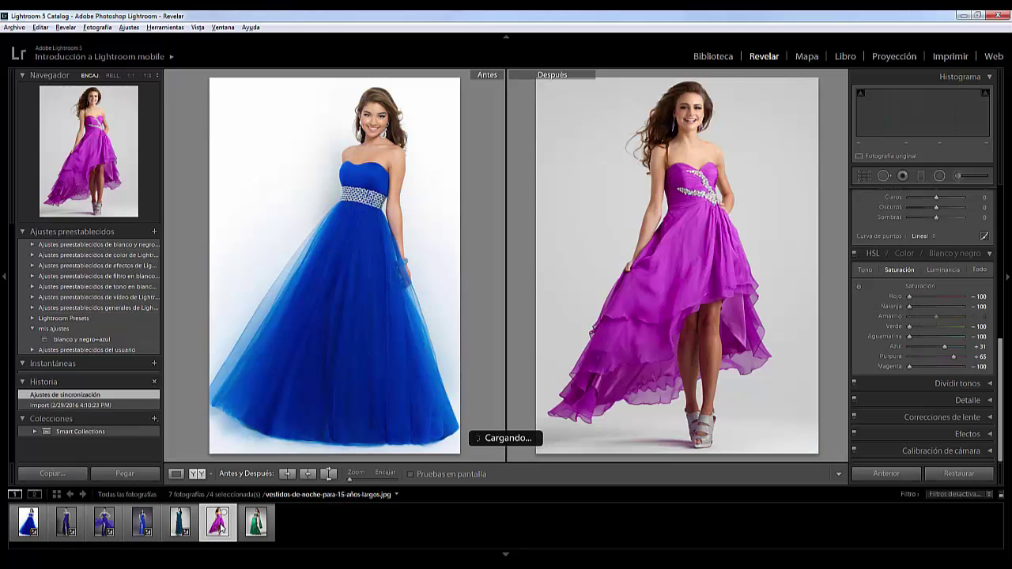
{"action": "left_click", "coordinate": [221, 519]}
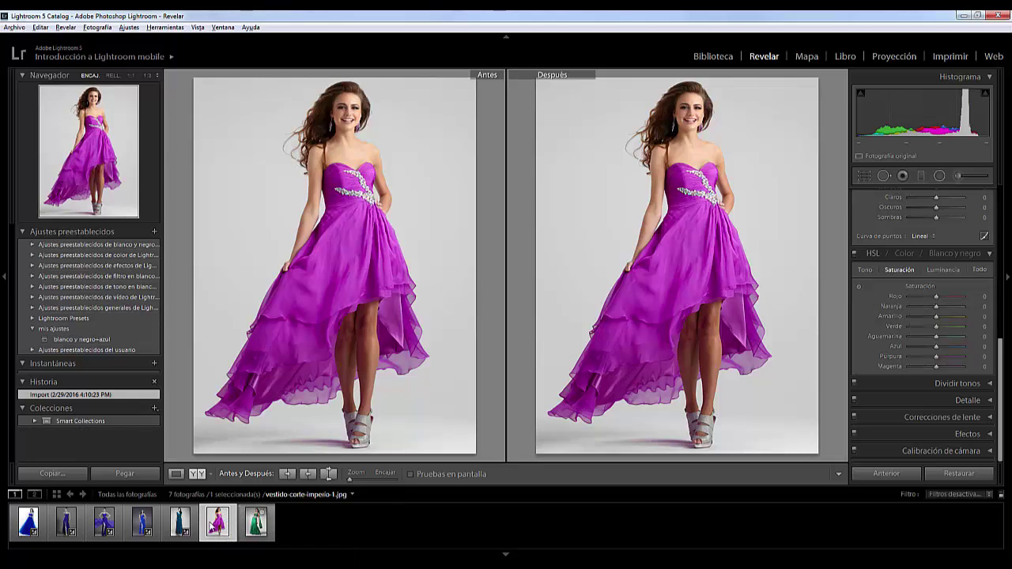
{"action": "left_click", "coordinate": [181, 522], "text": "ctrl"}
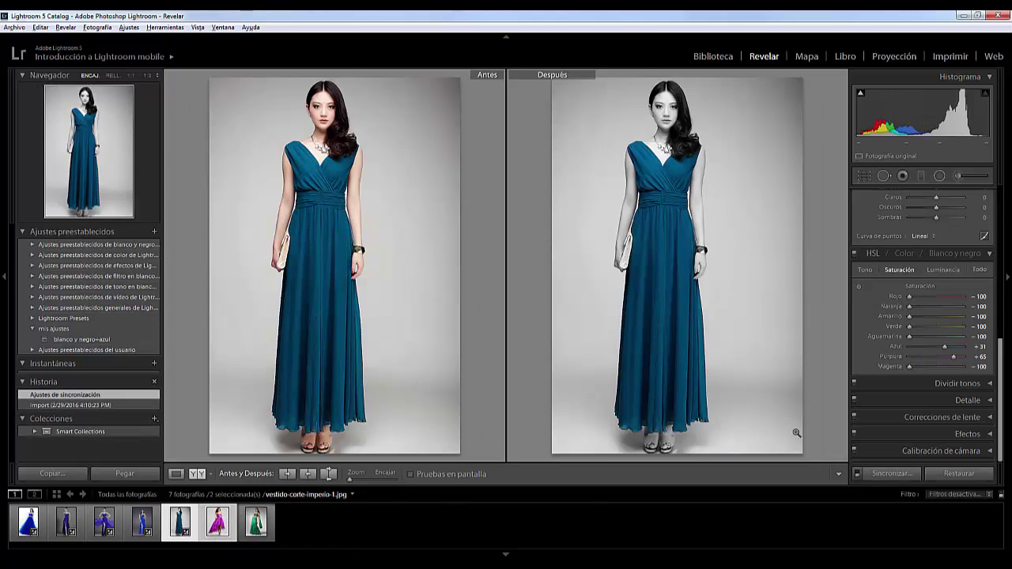
{"action": "left_click", "coordinate": [891, 473]}
{"action": "left_click", "coordinate": [695, 316]}
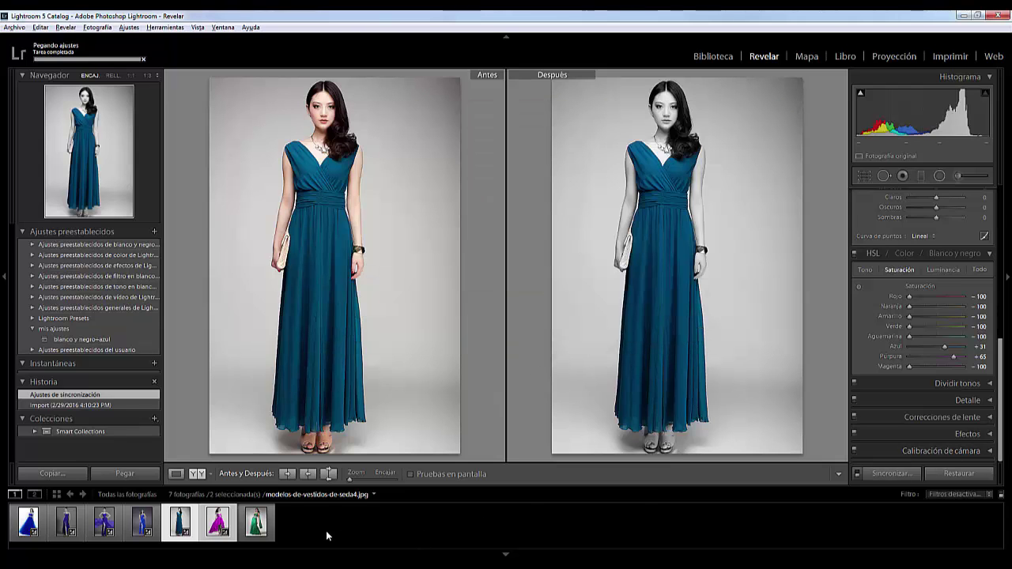
{"action": "left_click", "coordinate": [219, 525]}
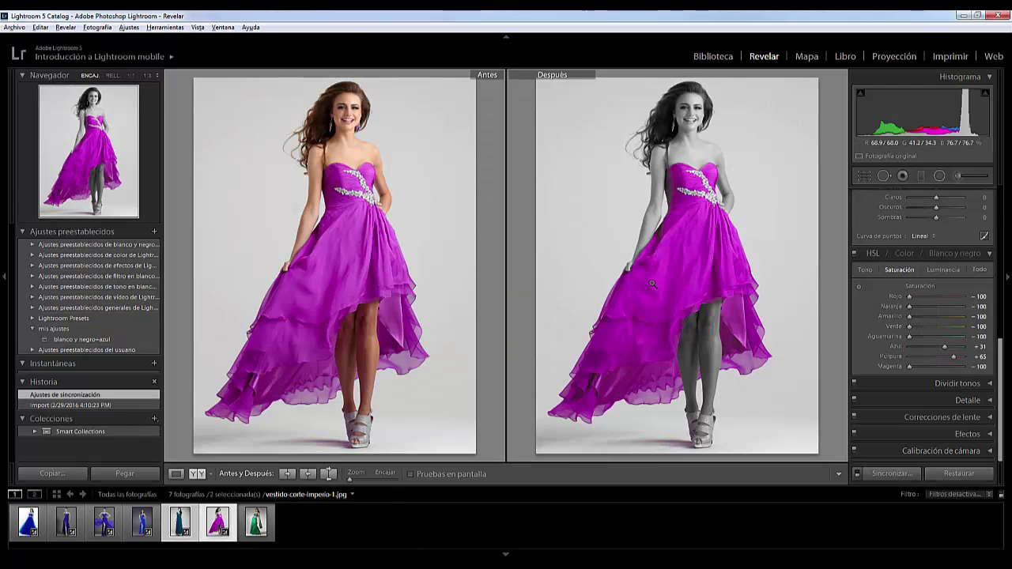
{"action": "left_click", "coordinate": [255, 521]}
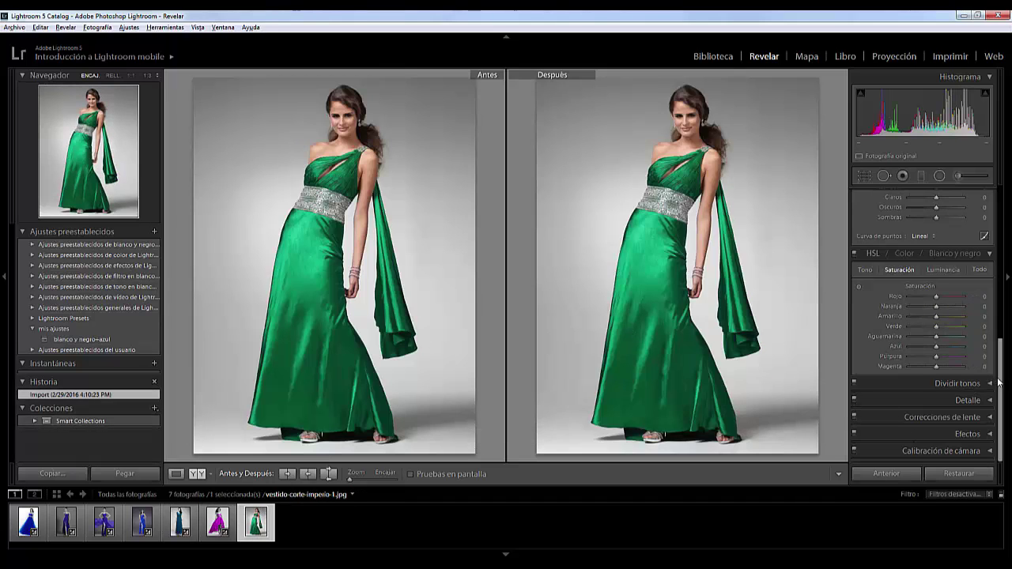
Grey the green-dress photo except its dress (Verde +37, Aguamarina +49) and select all seven photos.
{"action": "mouse_move", "coordinate": [936, 296]}
{"action": "left_mouse_down"}
{"action": "mouse_move", "coordinate": [909, 296]}
{"action": "mouse_move", "coordinate": [909, 316]}
{"action": "mouse_move", "coordinate": [947, 327]}
{"action": "mouse_move", "coordinate": [880, 336]}
{"action": "mouse_move", "coordinate": [948, 339]}
{"action": "mouse_move", "coordinate": [910, 355]}
{"action": "mouse_move", "coordinate": [909, 367]}
{"action": "mouse_move", "coordinate": [901, 347]}
{"action": "left_mouse_up"}
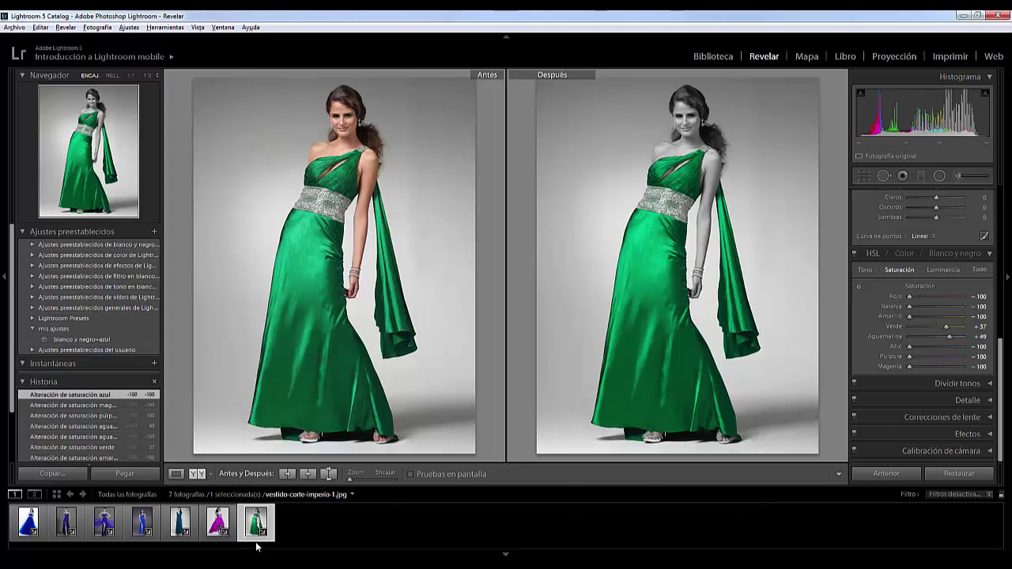
{"action": "left_click", "coordinate": [23, 528], "text": "shift"}
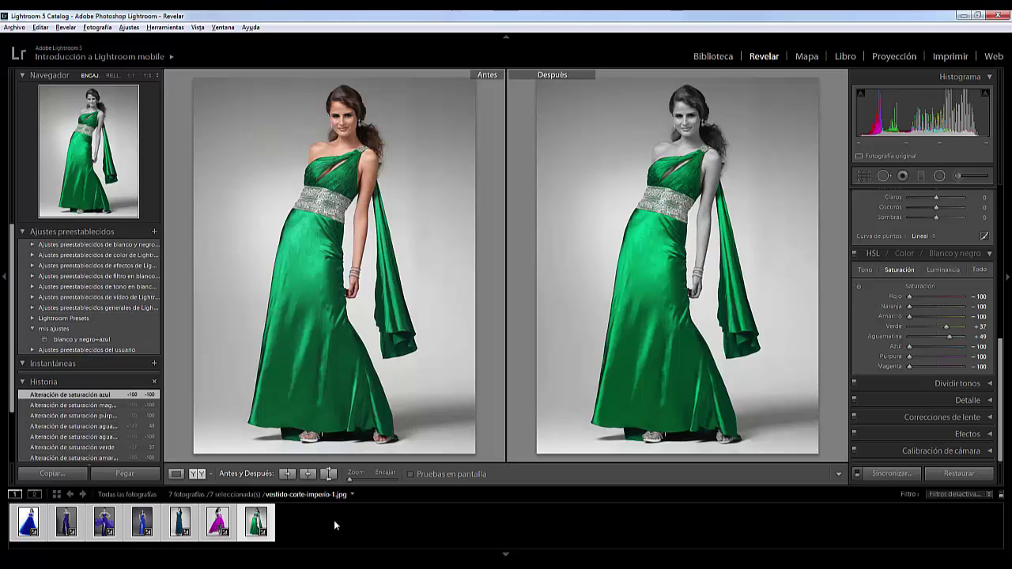
Find Archivo > Exportar in the menus to export the seven selected photos.
{"action": "left_click", "coordinate": [38, 28]}
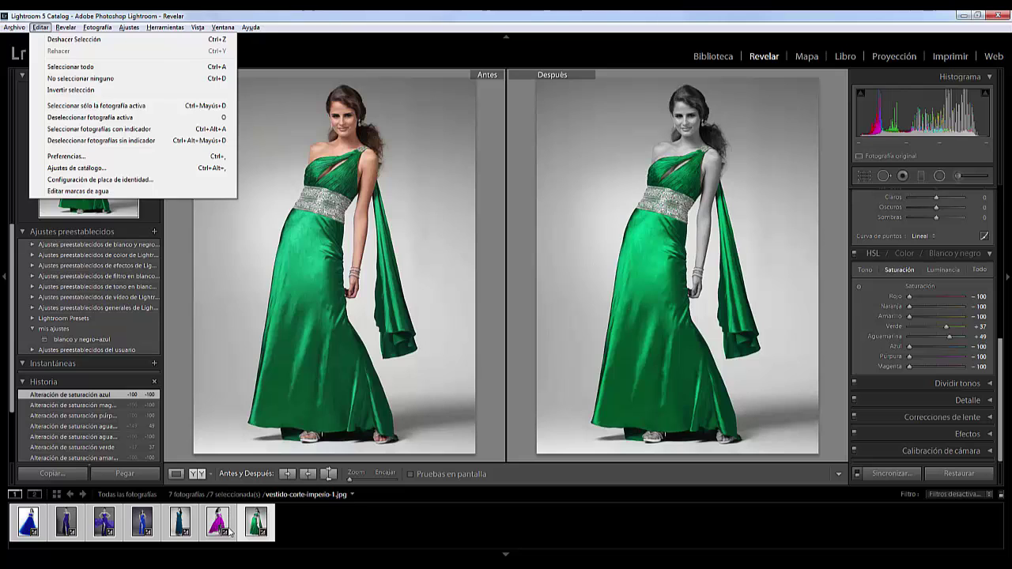
{"action": "left_click", "coordinate": [129, 27]}
{"action": "left_click", "coordinate": [18, 29]}
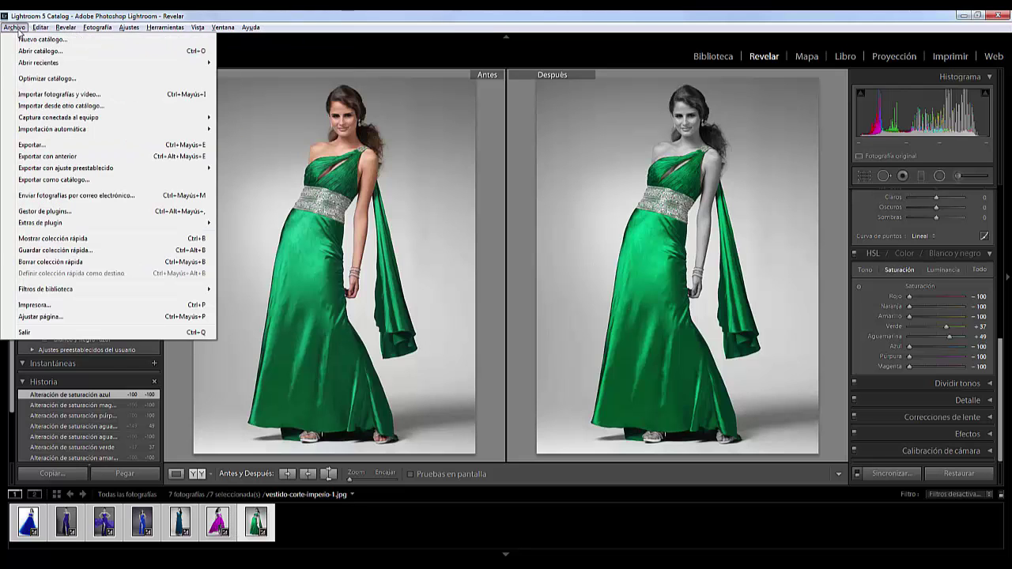
{"action": "left_click", "coordinate": [18, 30]}
{"action": "left_click", "coordinate": [32, 145]}
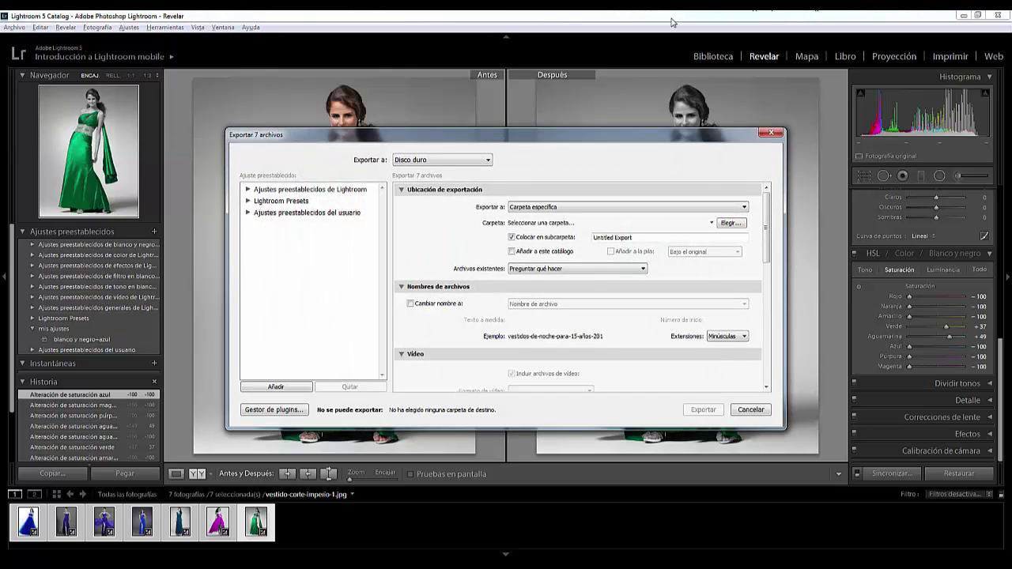
Name the export subfolder 'fotos ajustadas'.
{"action": "left_click", "coordinate": [670, 210]}
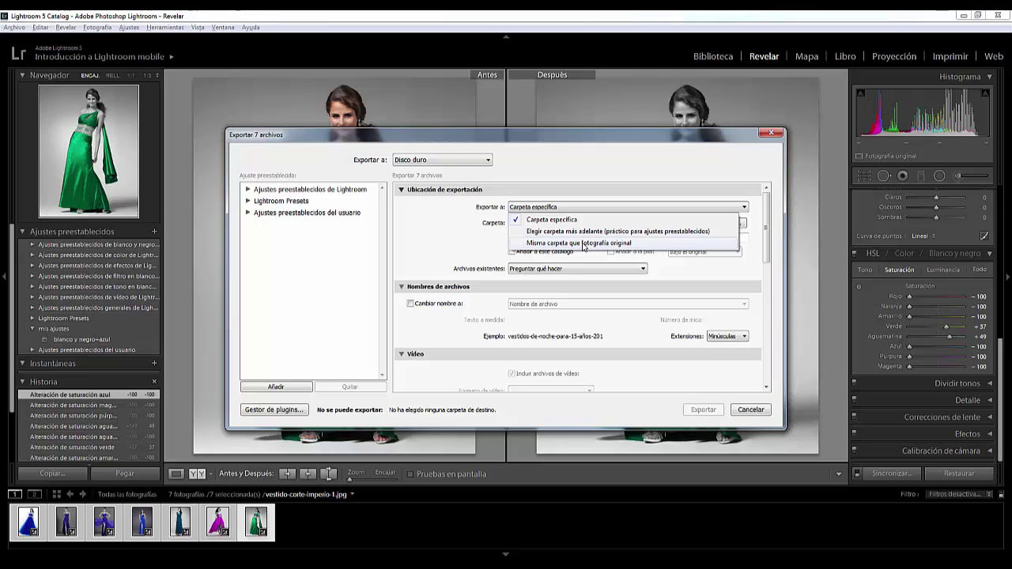
{"action": "left_click", "coordinate": [584, 243]}
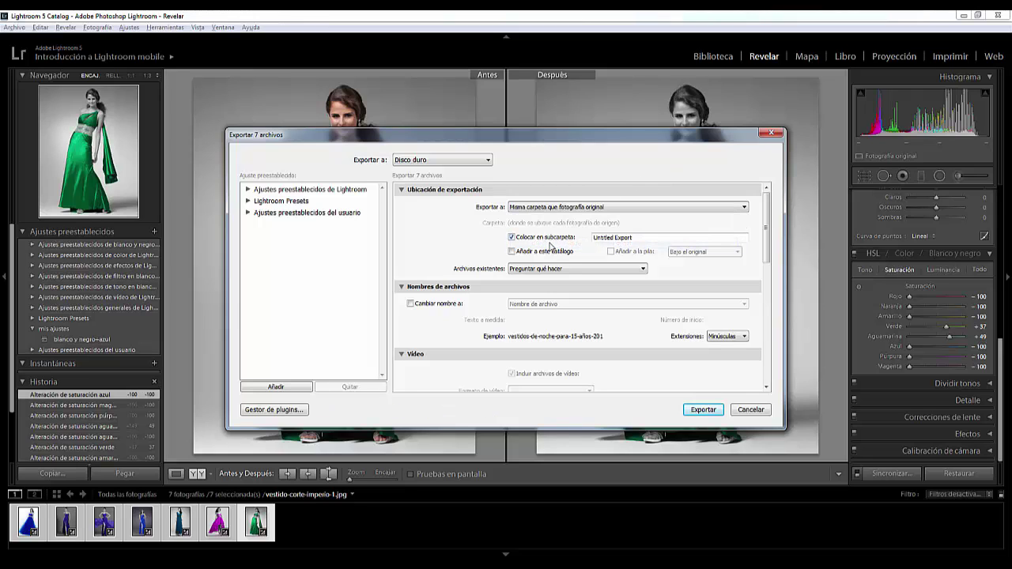
{"action": "left_click", "coordinate": [650, 238]}
{"action": "left_click_drag", "start_coordinate": [649, 238], "coordinate": [583, 233]}
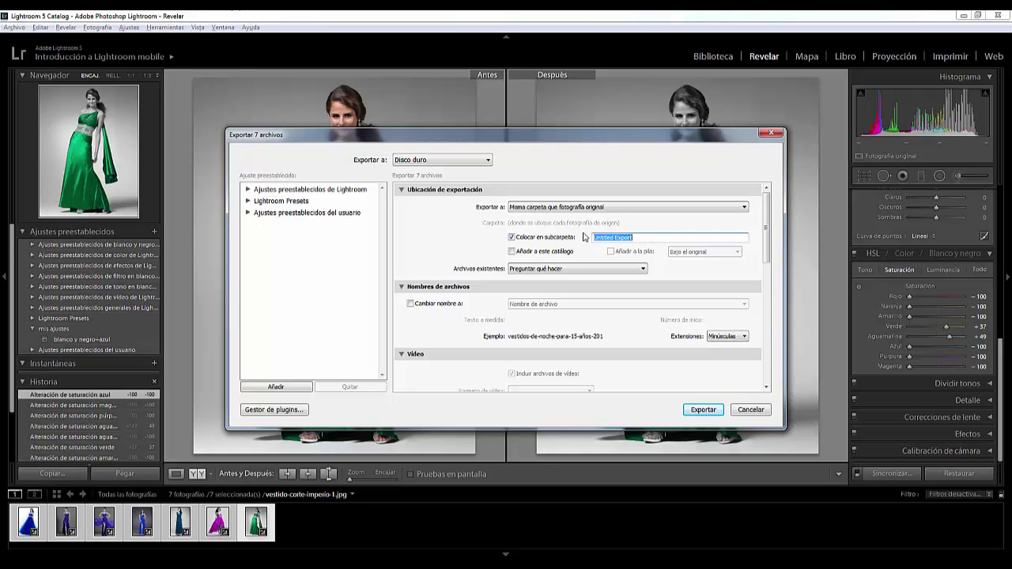
{"action": "type", "text": "fotos"}
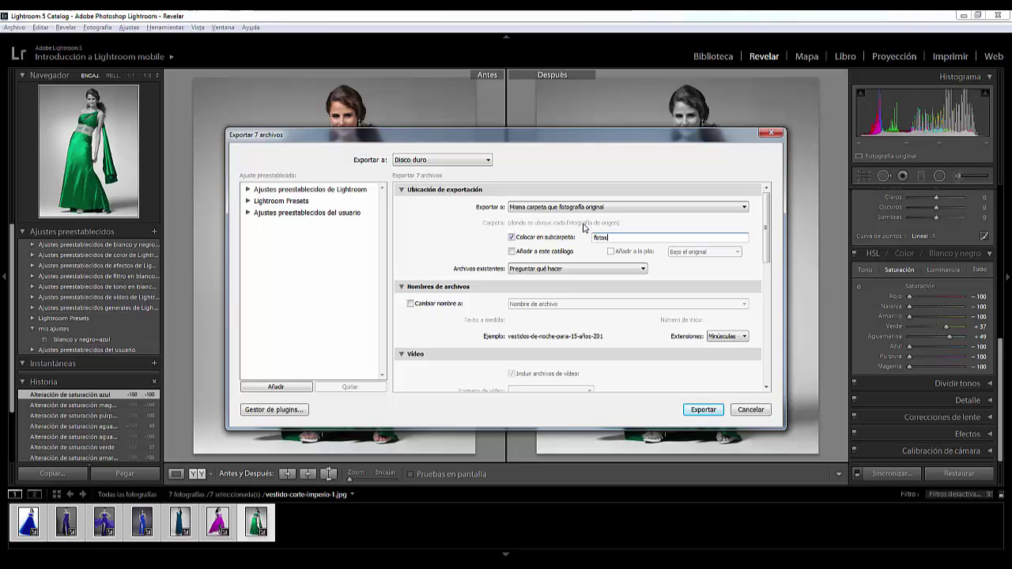
{"action": "type", "text": " ajustadas"}
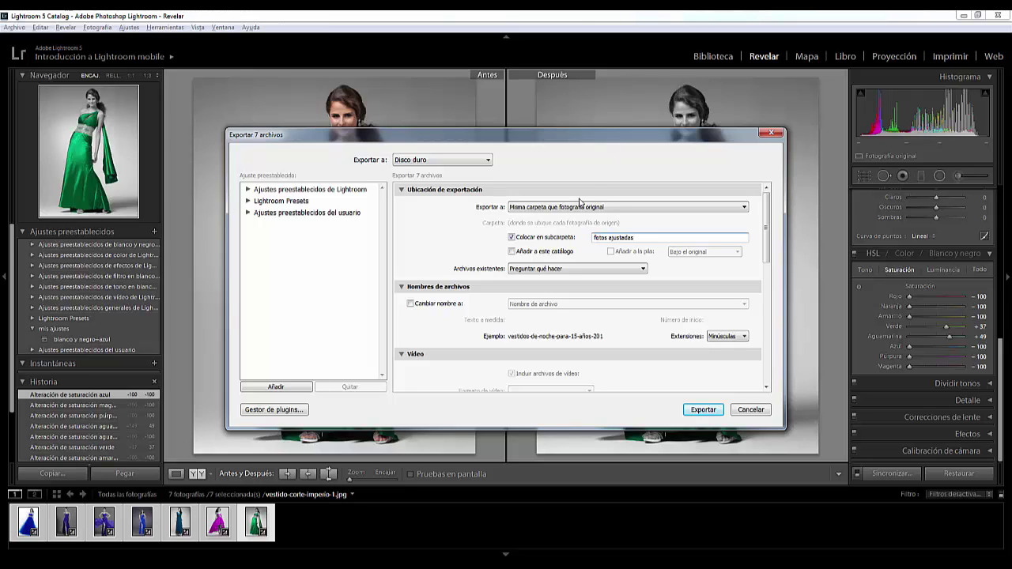
Set the export destination to Carpeta específica on the Desktop.
{"action": "left_click", "coordinate": [582, 207]}
{"action": "left_click", "coordinate": [576, 231]}
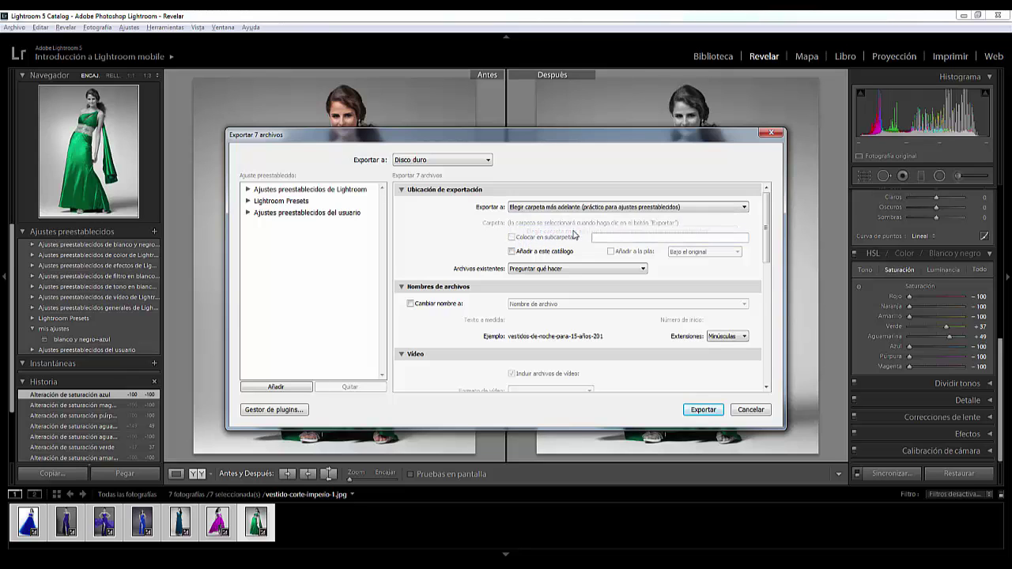
{"action": "left_click", "coordinate": [602, 207]}
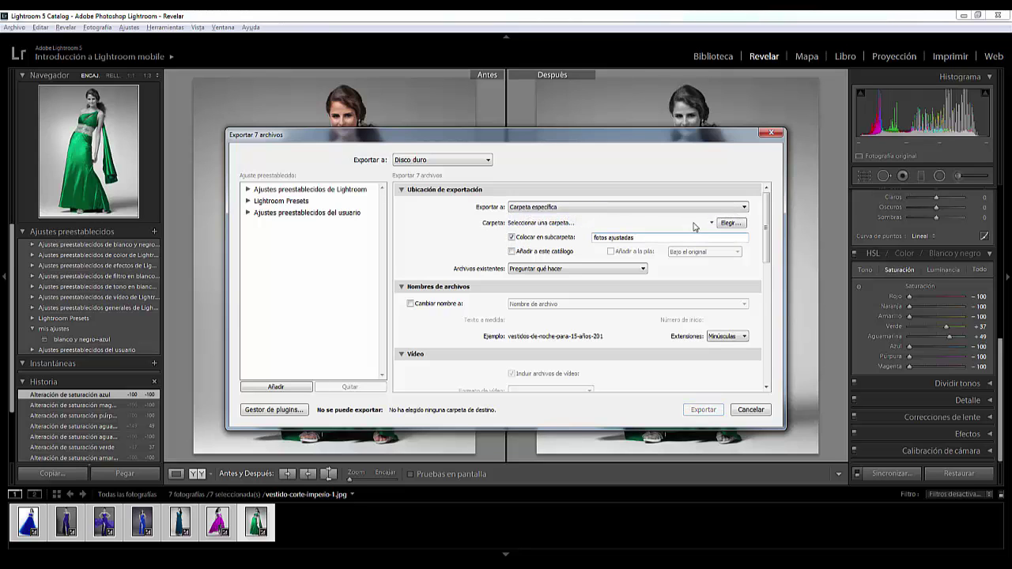
{"action": "left_click", "coordinate": [729, 224]}
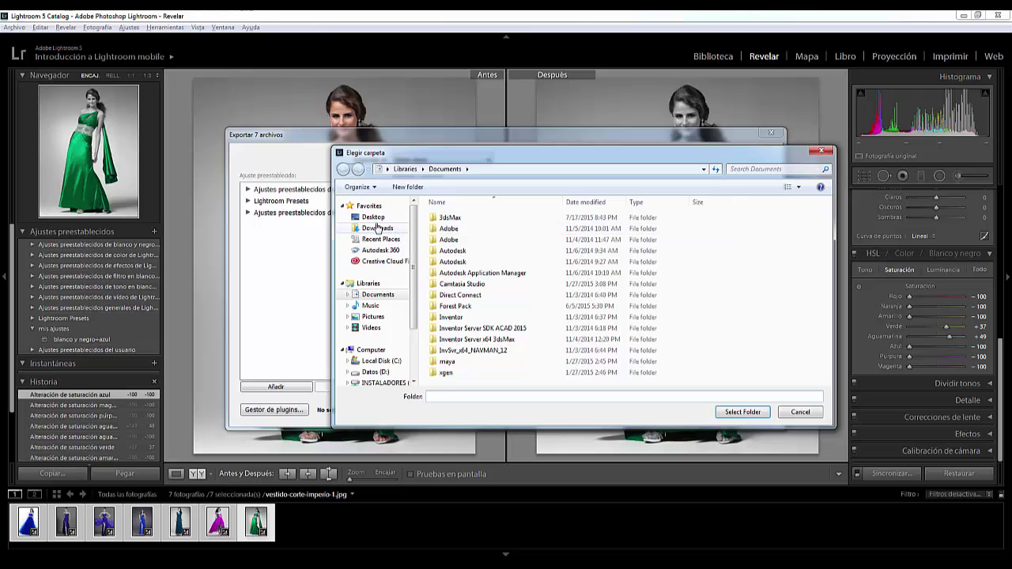
{"action": "left_click", "coordinate": [371, 217]}
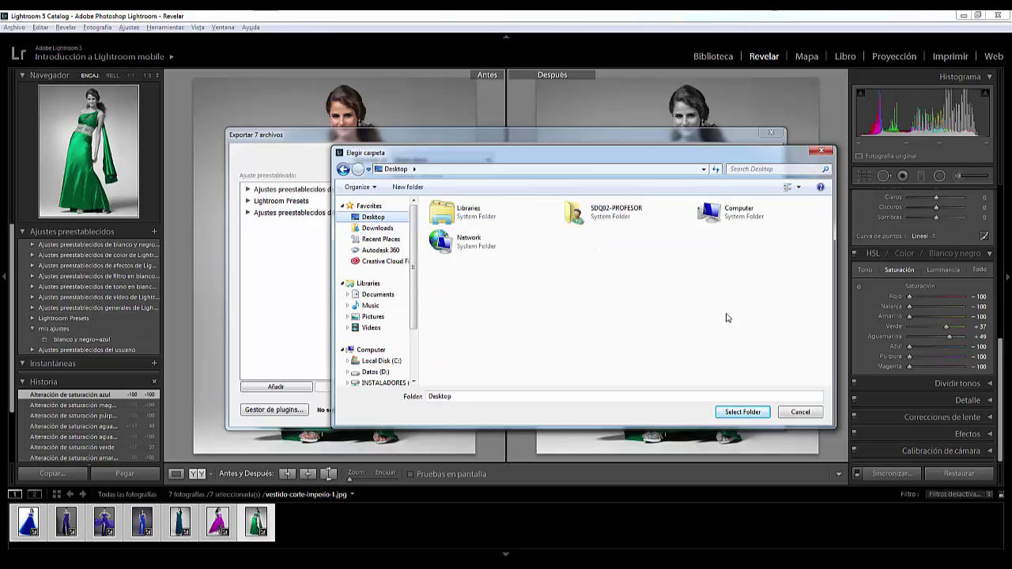
{"action": "left_click", "coordinate": [744, 412]}
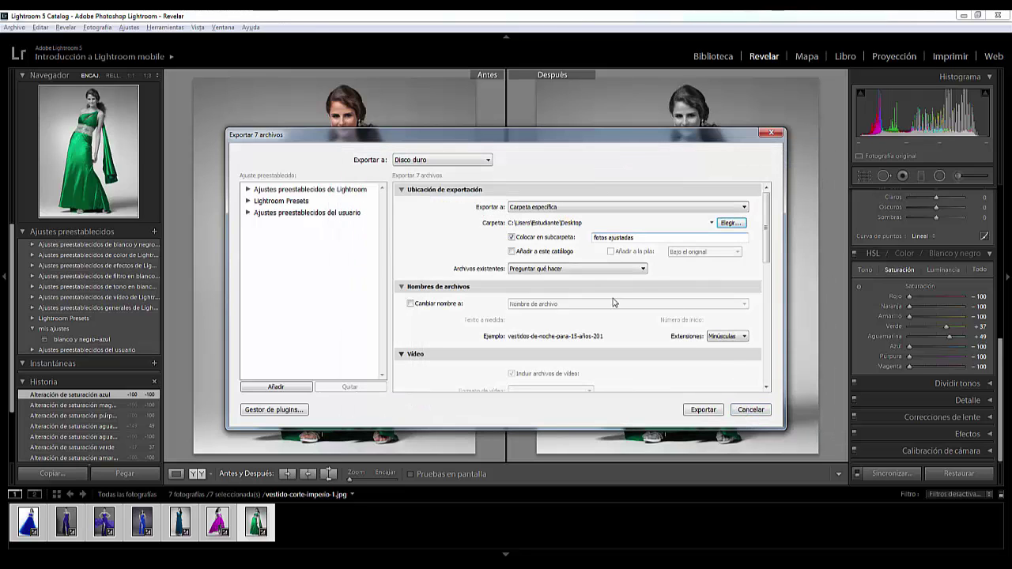
Turn on file renaming and remove the {Nombre de archivo} token from the template.
{"action": "left_click_drag", "start_coordinate": [766, 258], "coordinate": [766, 269]}
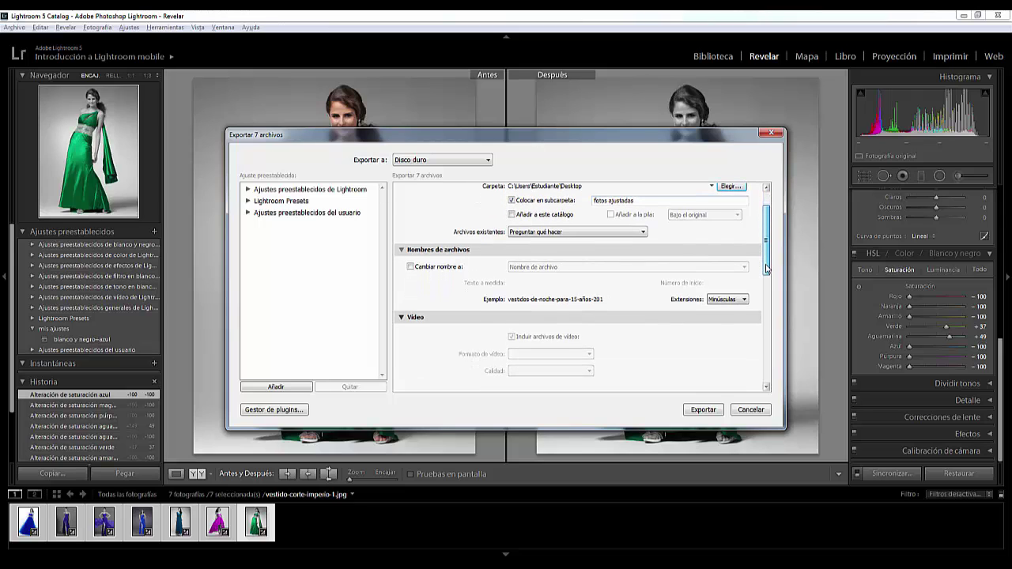
{"action": "left_click", "coordinate": [410, 266]}
{"action": "left_click", "coordinate": [641, 267]}
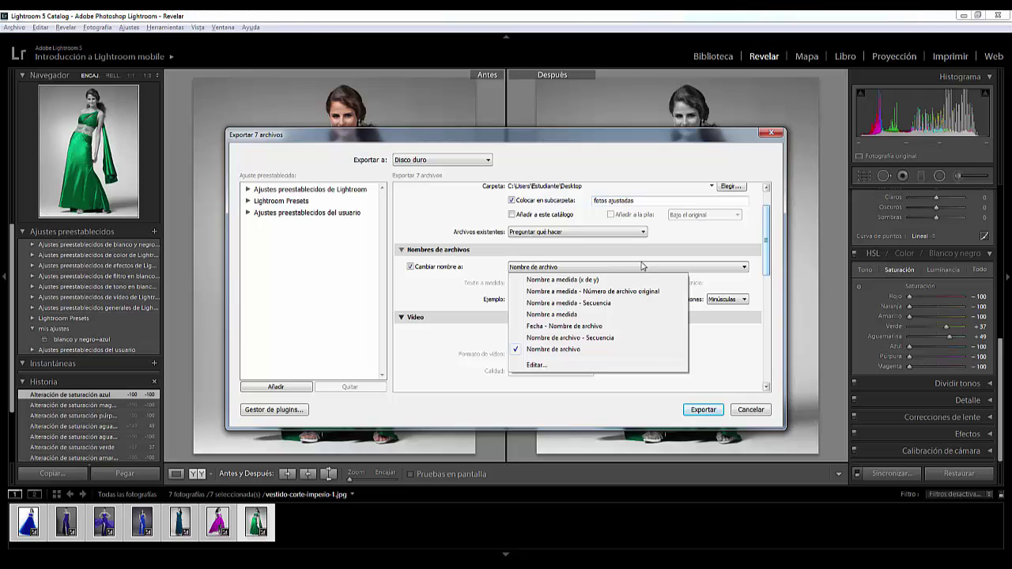
{"action": "left_click", "coordinate": [538, 365]}
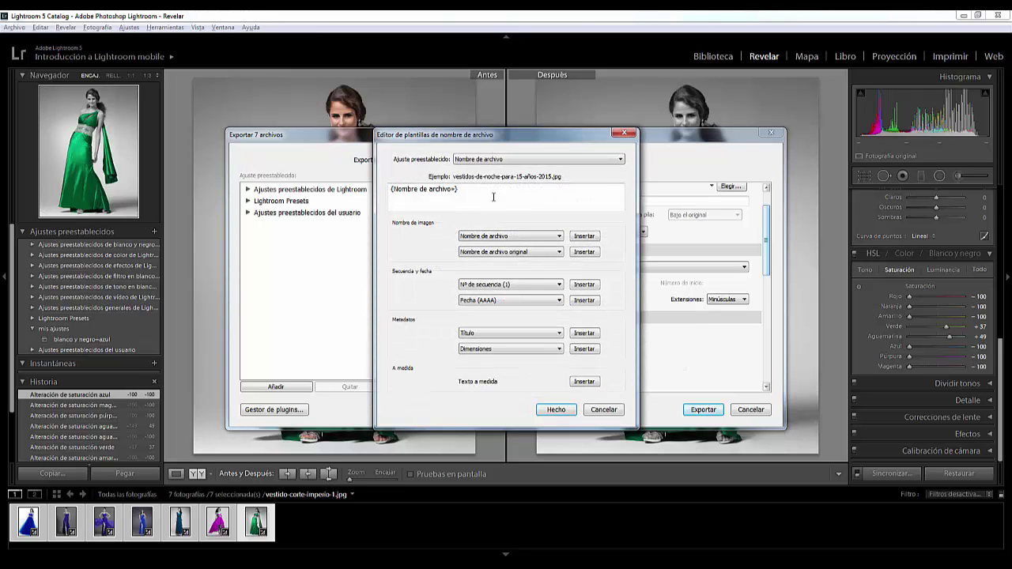
{"action": "double_click", "coordinate": [493, 196]}
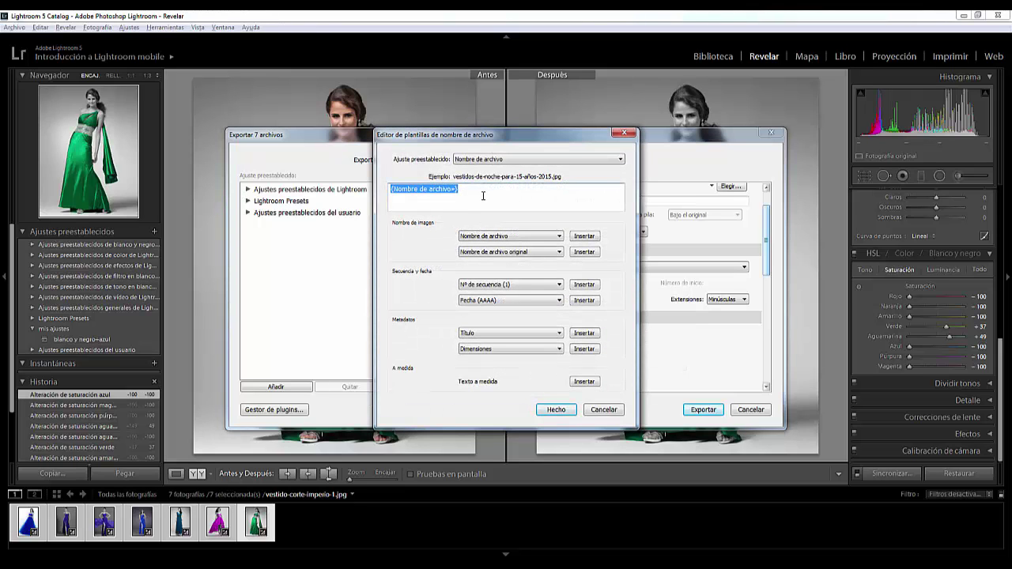
{"action": "key", "text": "BackSpace"}
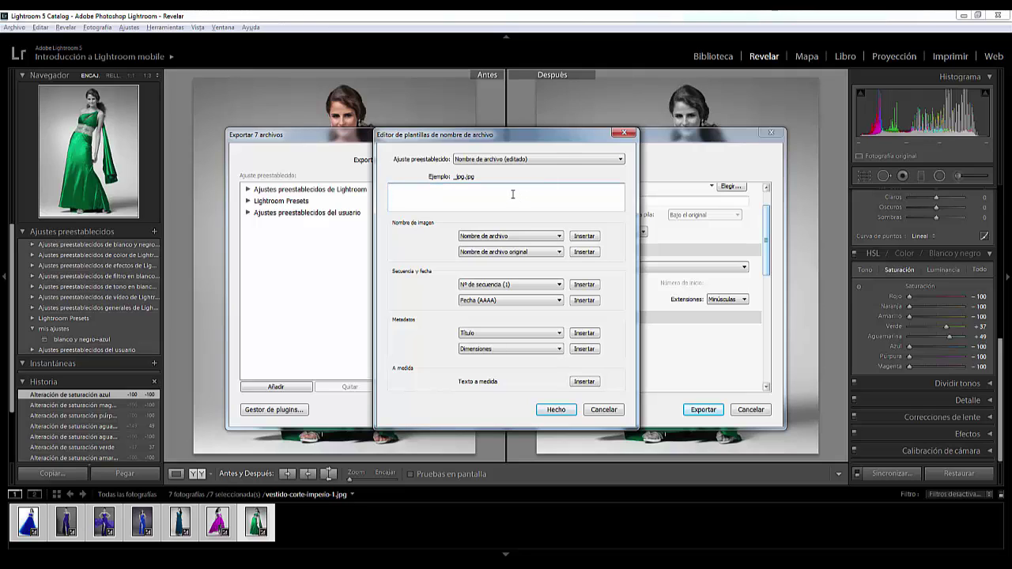
Build the filename template as the sequence number followed by 'fotos mejoradas'.
{"action": "left_click", "coordinate": [584, 286]}
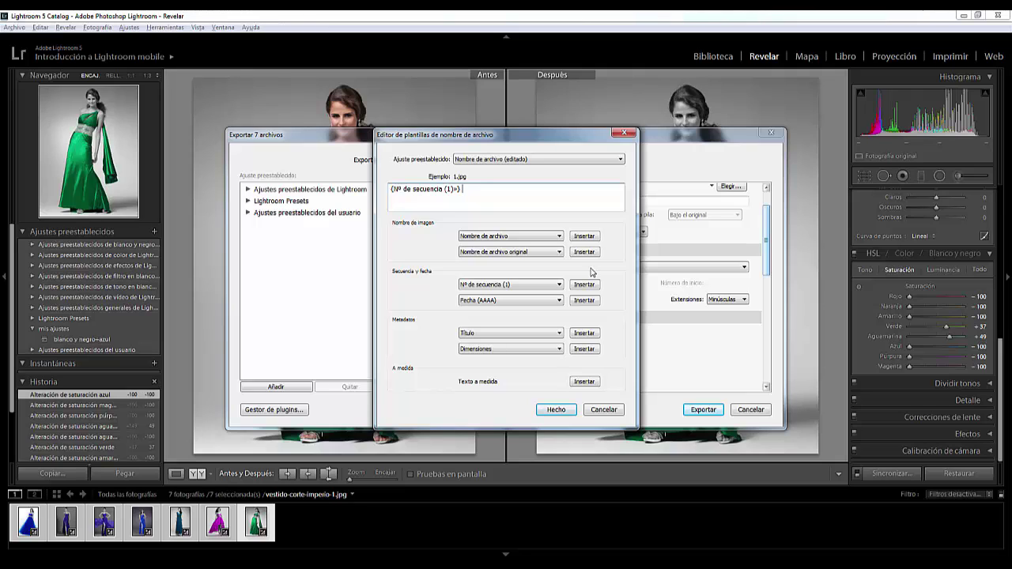
{"action": "type", "text": "-ab"}
{"action": "key", "text": "BackSpace"}
{"action": "key", "text": "BackSpace"}
{"action": "key", "text": "BackSpace"}
{"action": "type", "text": "fotos "}
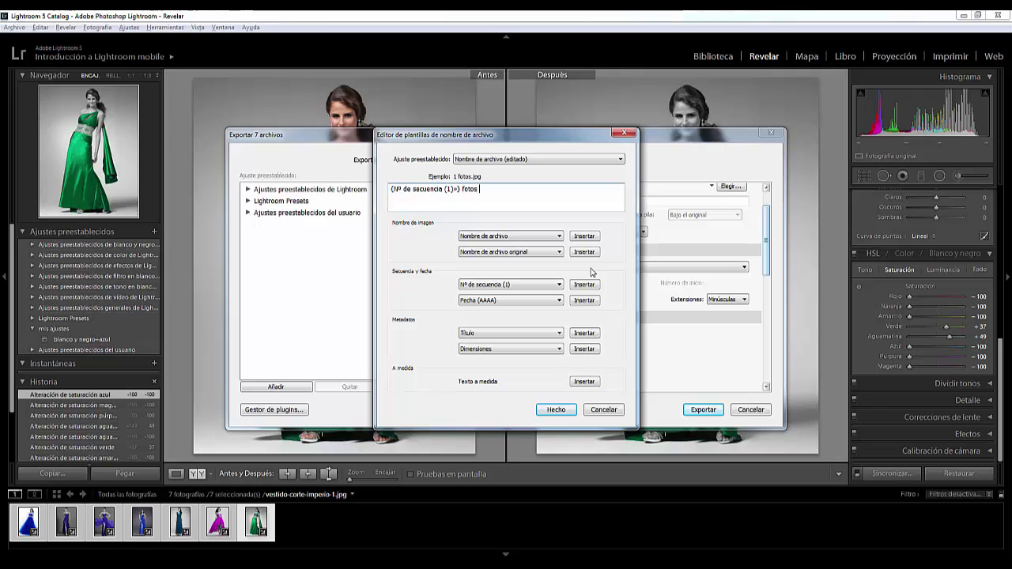
{"action": "type", "text": "mejor"}
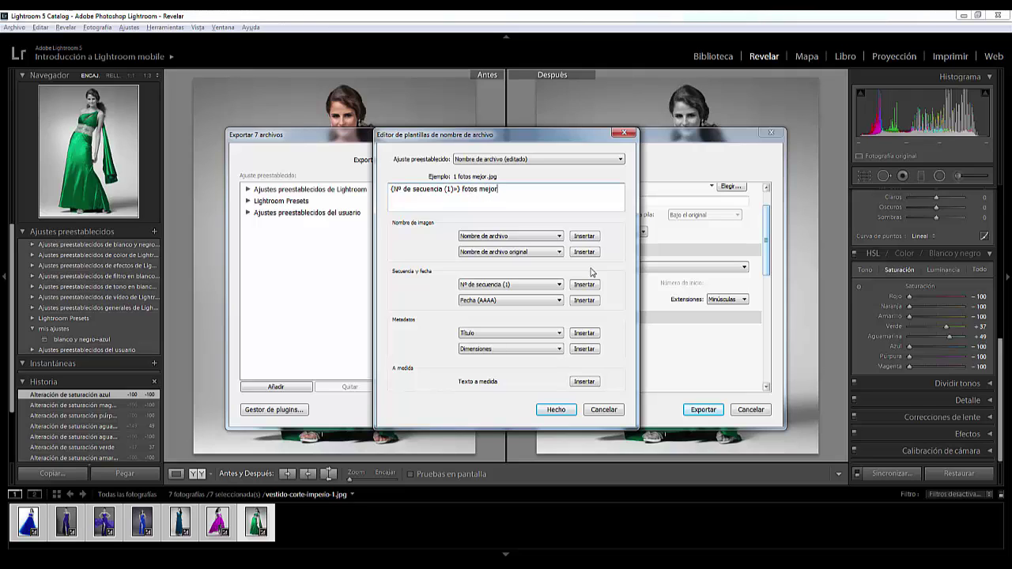
{"action": "type", "text": "as"}
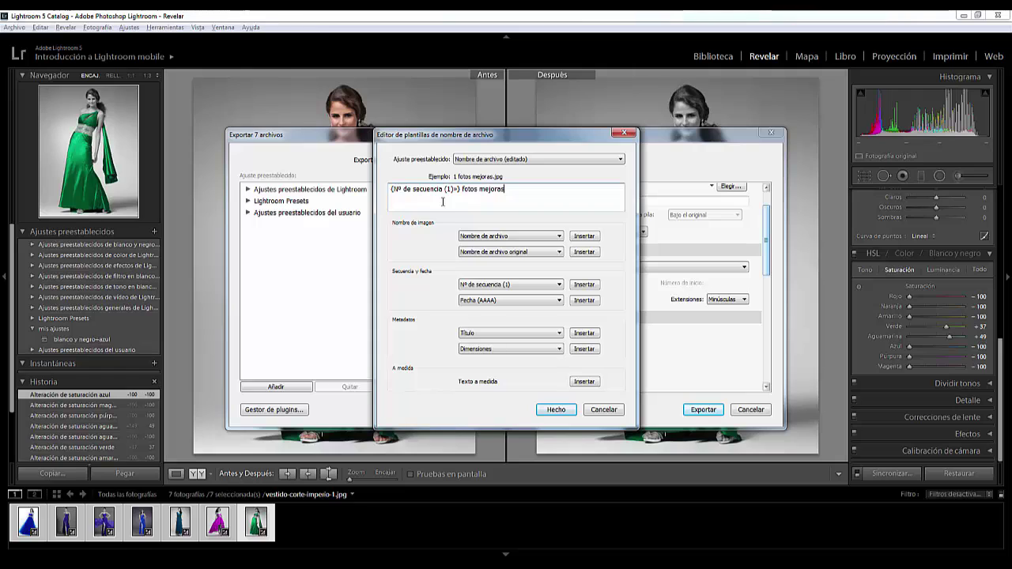
{"action": "key", "text": "BackSpace"}
{"action": "type", "text": "das"}
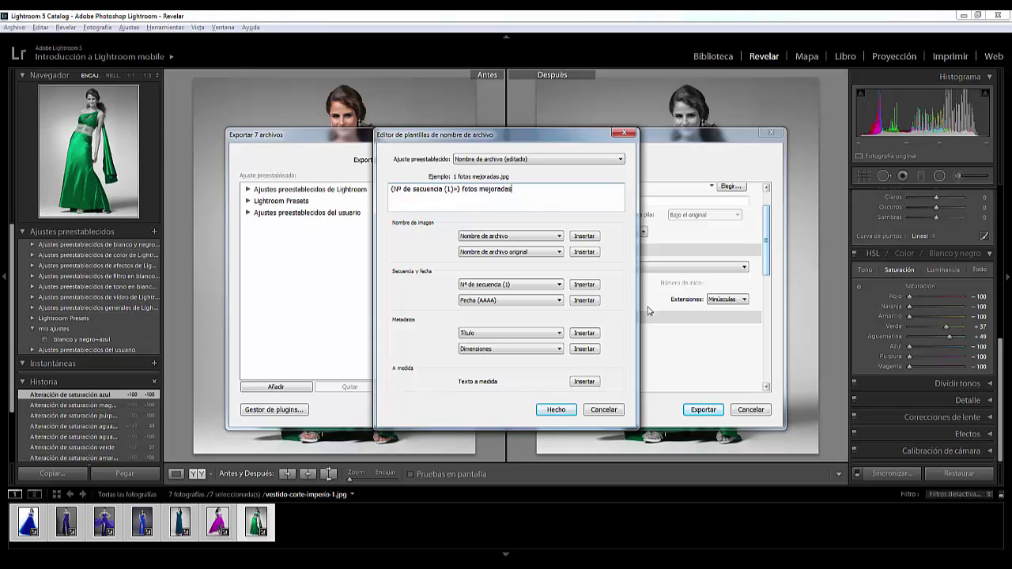
Confirm the naming template and export as JPEG, quality 100, Adobe RGB (1998).
{"action": "left_click", "coordinate": [561, 411]}
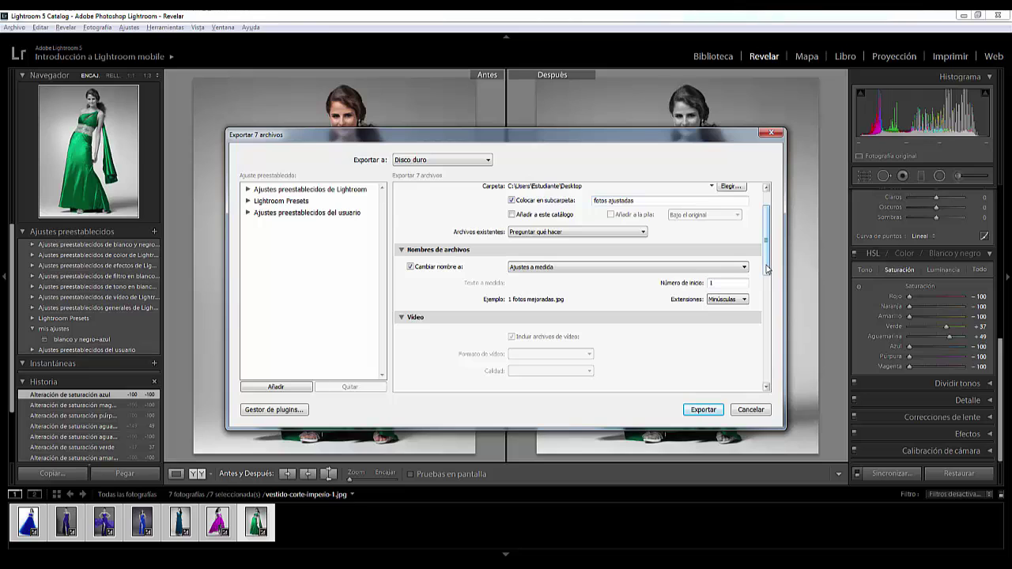
{"action": "left_click_drag", "start_coordinate": [765, 270], "coordinate": [751, 320]}
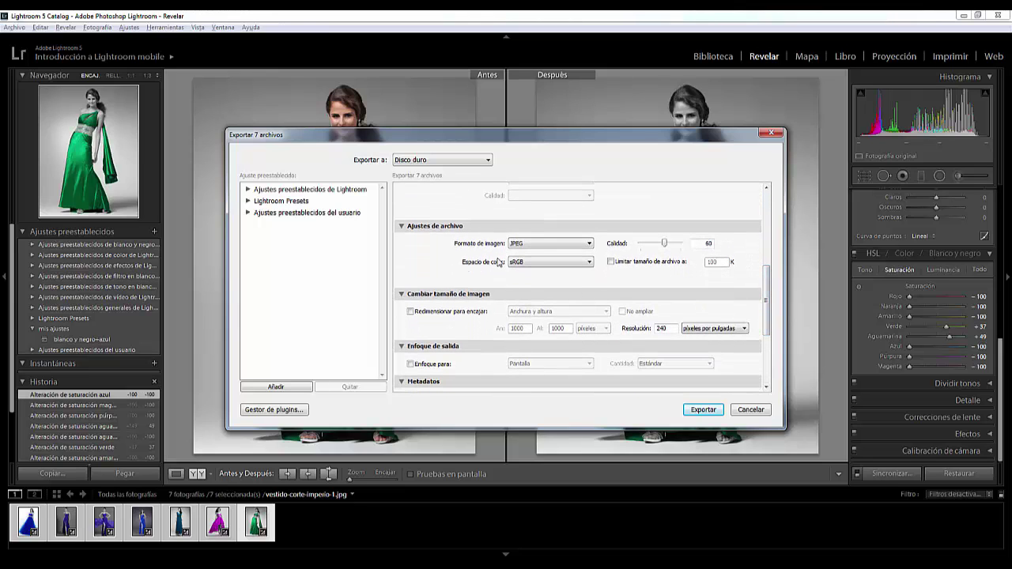
{"action": "left_click", "coordinate": [551, 249]}
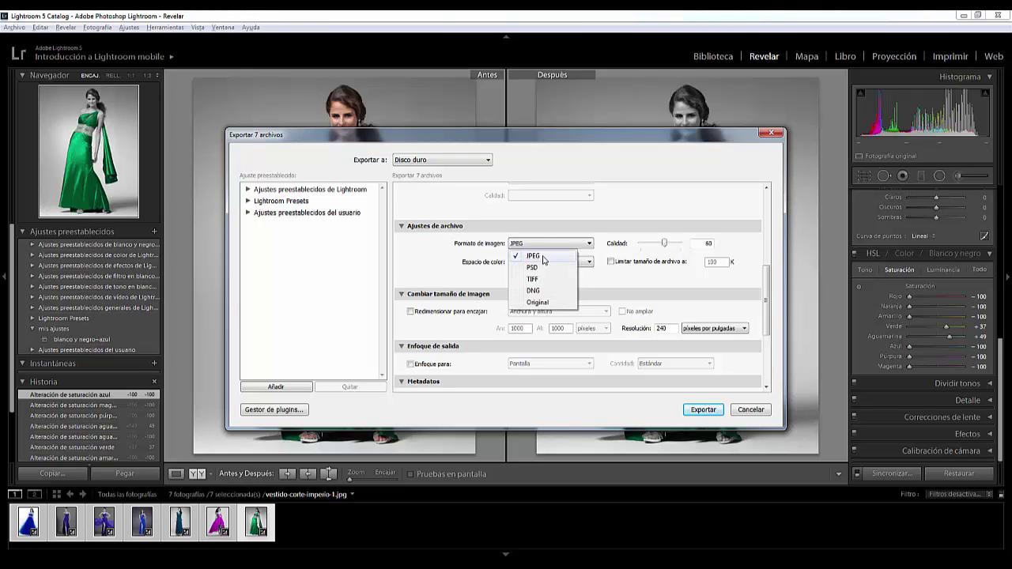
{"action": "left_click", "coordinate": [542, 257]}
{"action": "left_click_drag", "start_coordinate": [664, 244], "coordinate": [723, 248]}
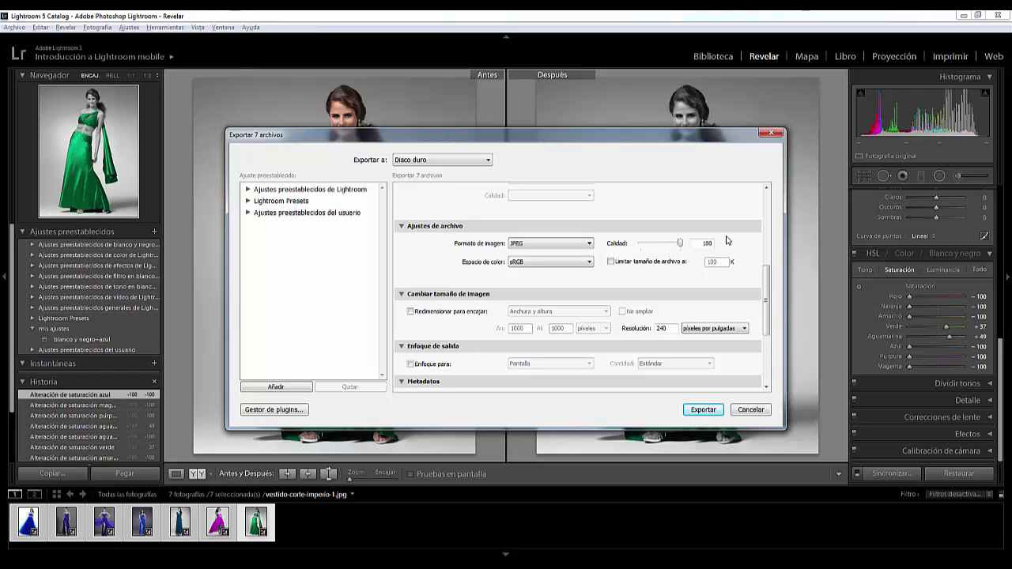
{"action": "left_click", "coordinate": [583, 262]}
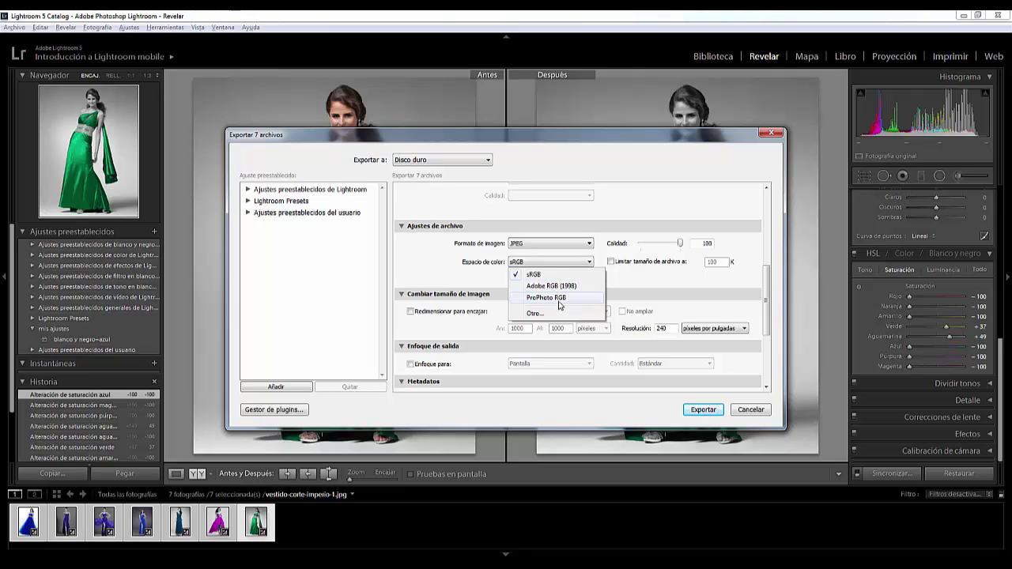
{"action": "left_click", "coordinate": [558, 286]}
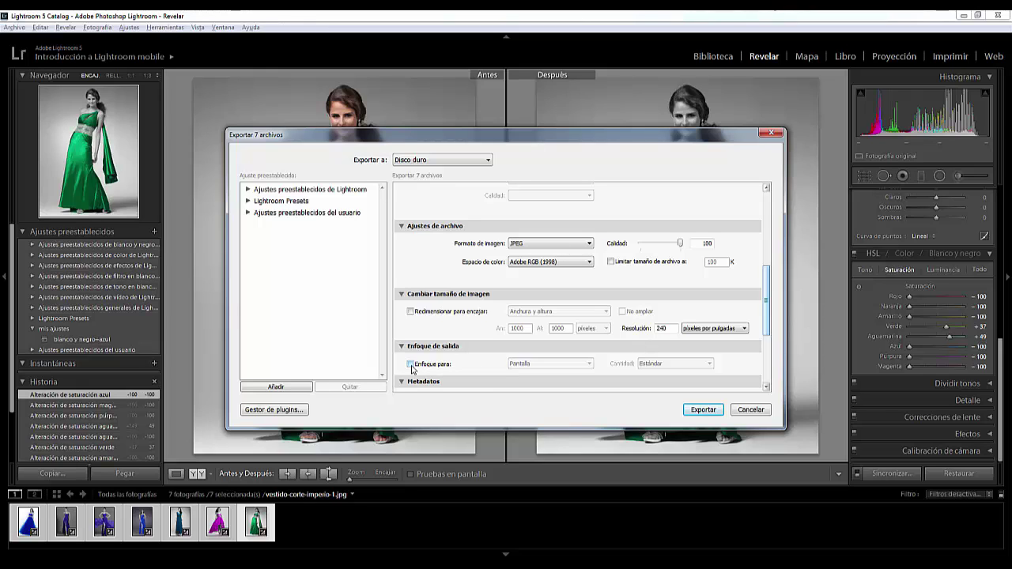
Enable output sharpening for Papel mate at Estándar, then scroll to Posprocesamiento.
{"action": "left_click", "coordinate": [411, 365]}
{"action": "left_click", "coordinate": [555, 366]}
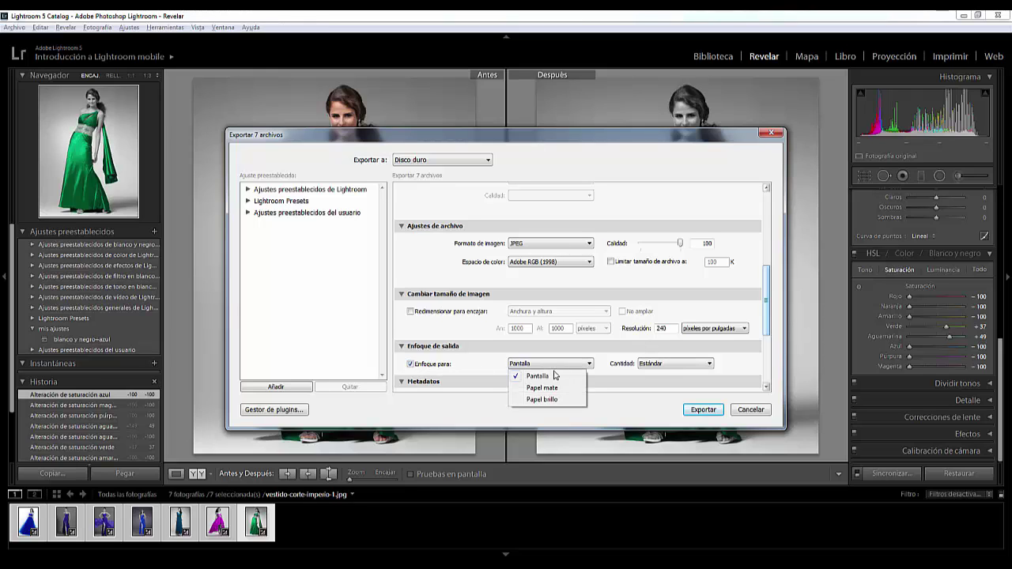
{"action": "left_click", "coordinate": [548, 388]}
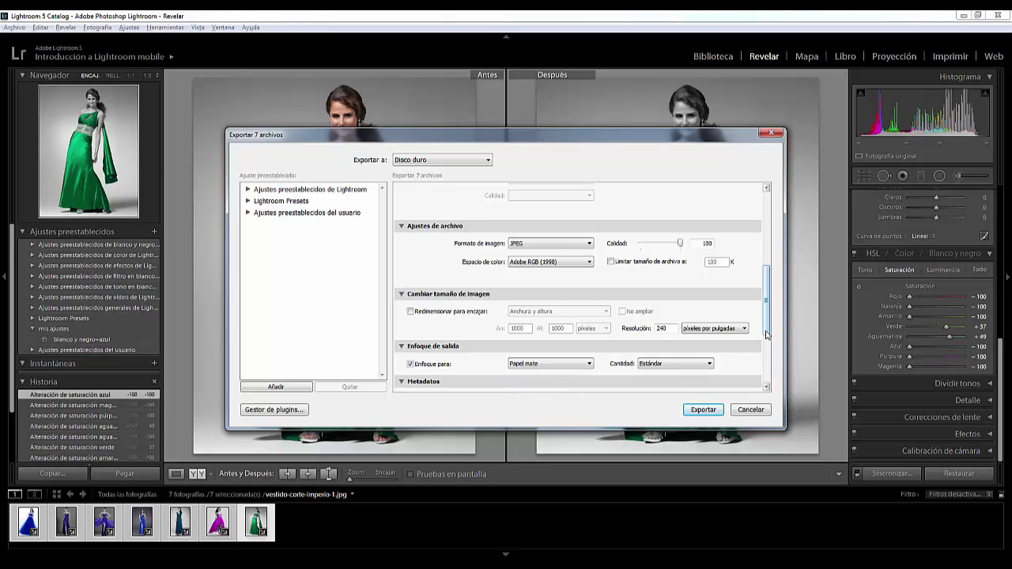
{"action": "left_click_drag", "start_coordinate": [765, 335], "coordinate": [765, 348]}
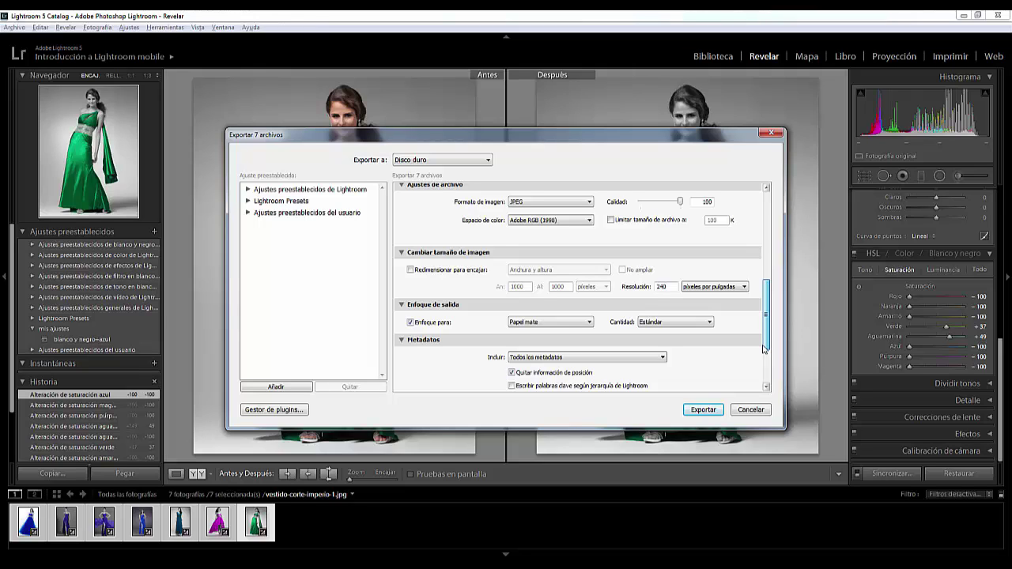
{"action": "scroll", "coordinate": [723, 343], "scroll_direction": "down", "scroll_amount": 2}
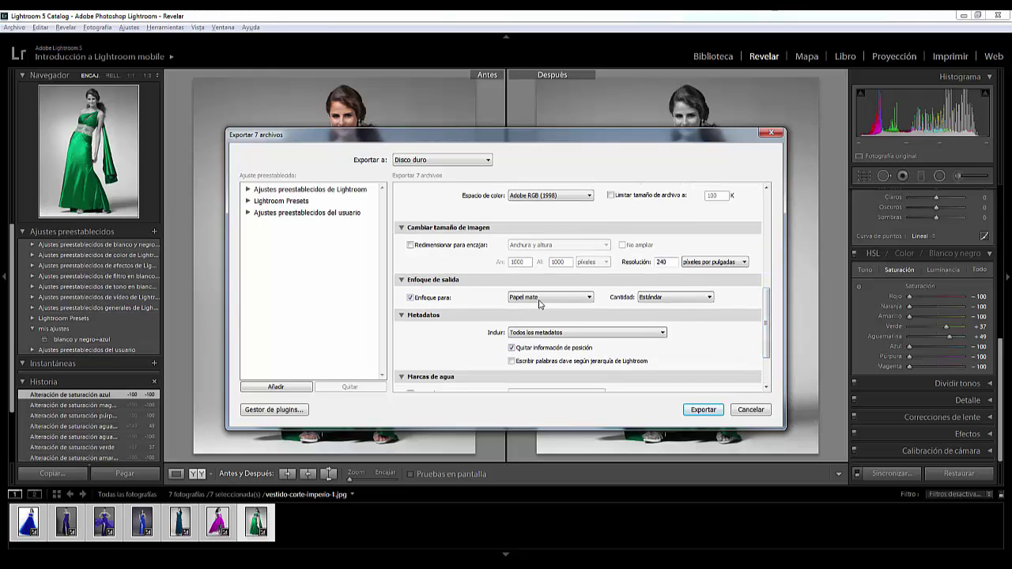
{"action": "left_click_drag", "start_coordinate": [766, 348], "coordinate": [765, 373]}
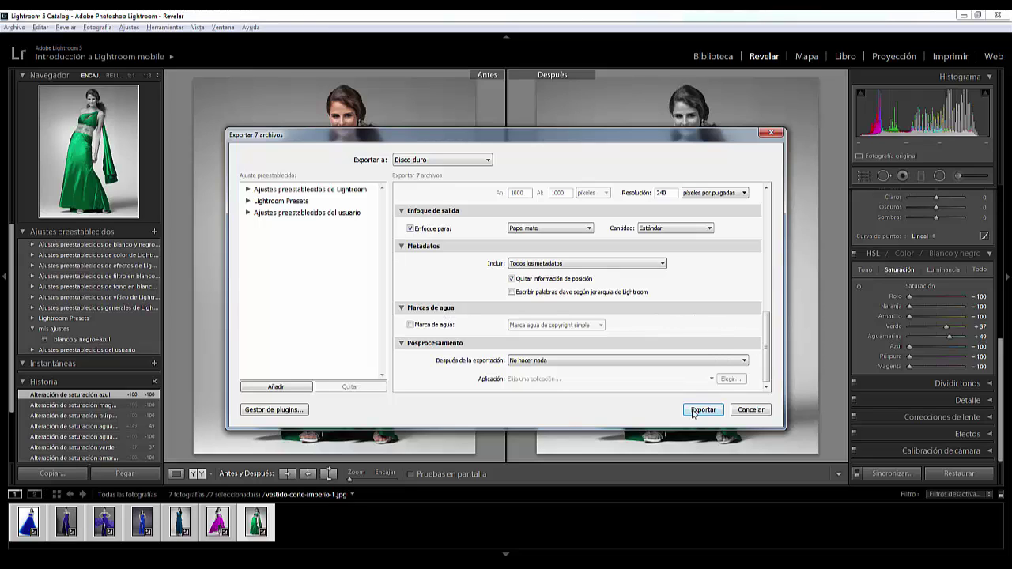
Set the post-export action to Mostrar en Explorador and export the seven photos.
{"action": "left_click", "coordinate": [652, 361]}
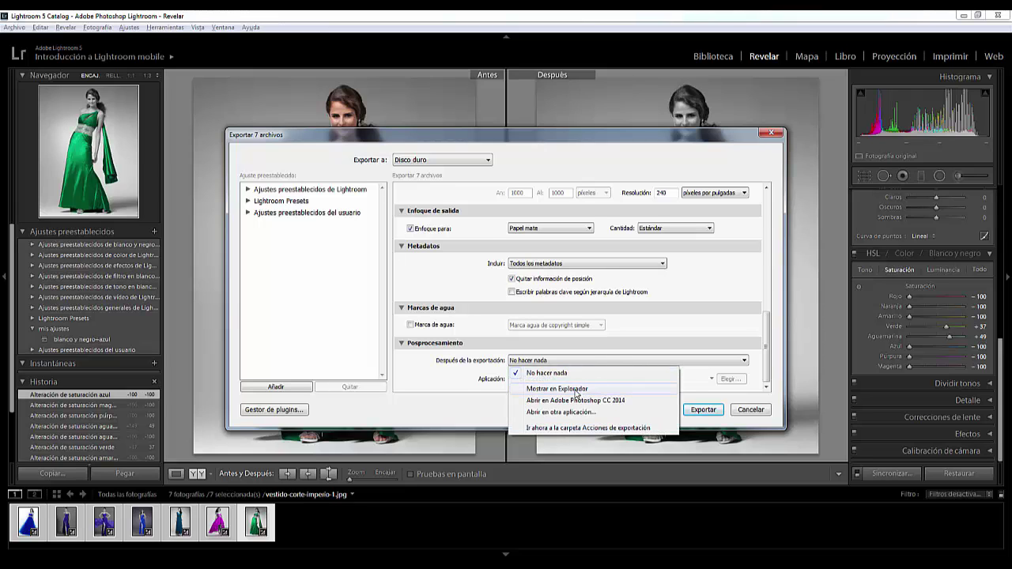
{"action": "left_click", "coordinate": [573, 390]}
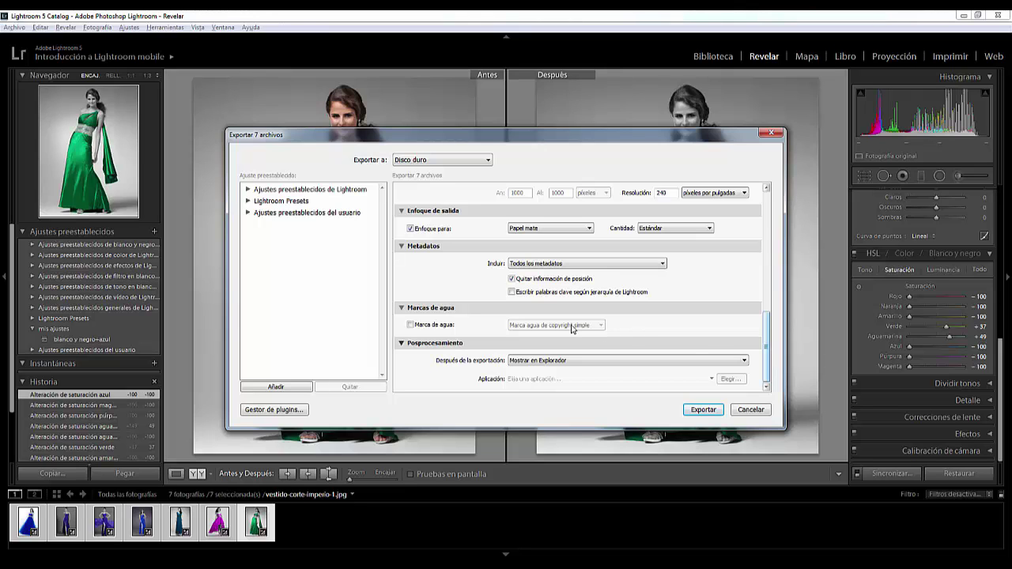
{"action": "left_click", "coordinate": [703, 409]}
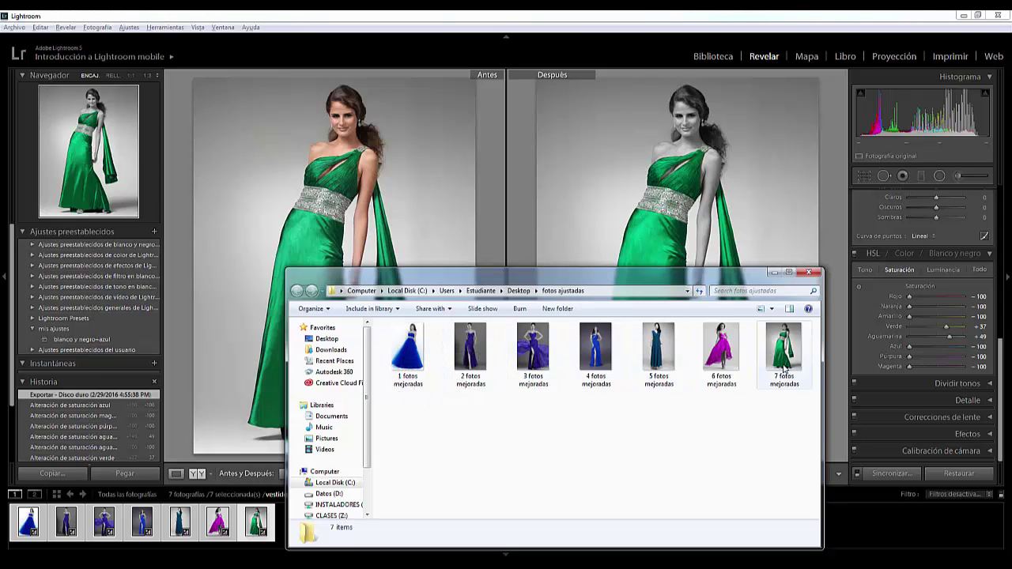
{"action": "left_click", "coordinate": [423, 360]}
{"action": "double_click", "coordinate": [423, 360]}
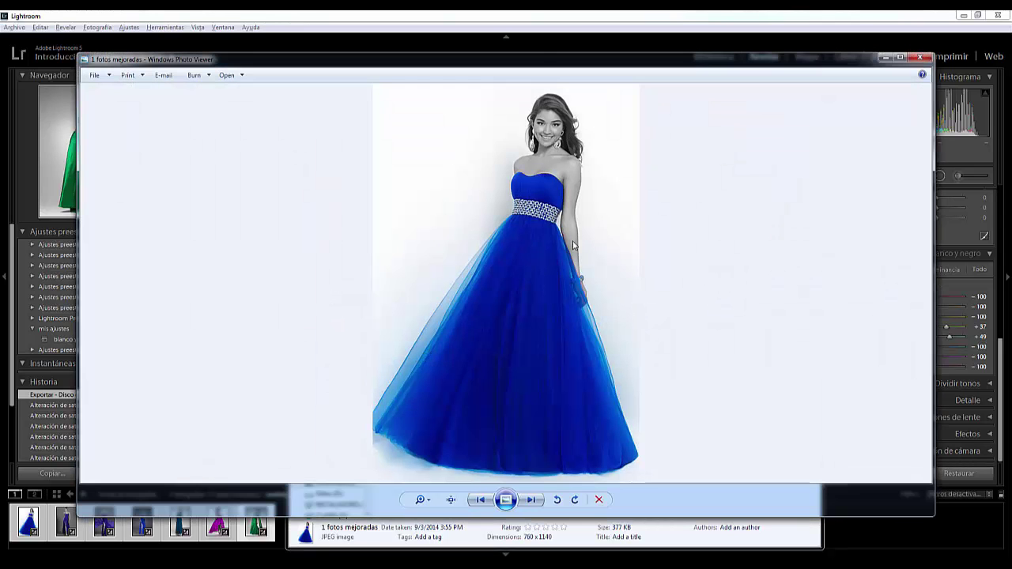
{"action": "left_click", "coordinate": [920, 59]}
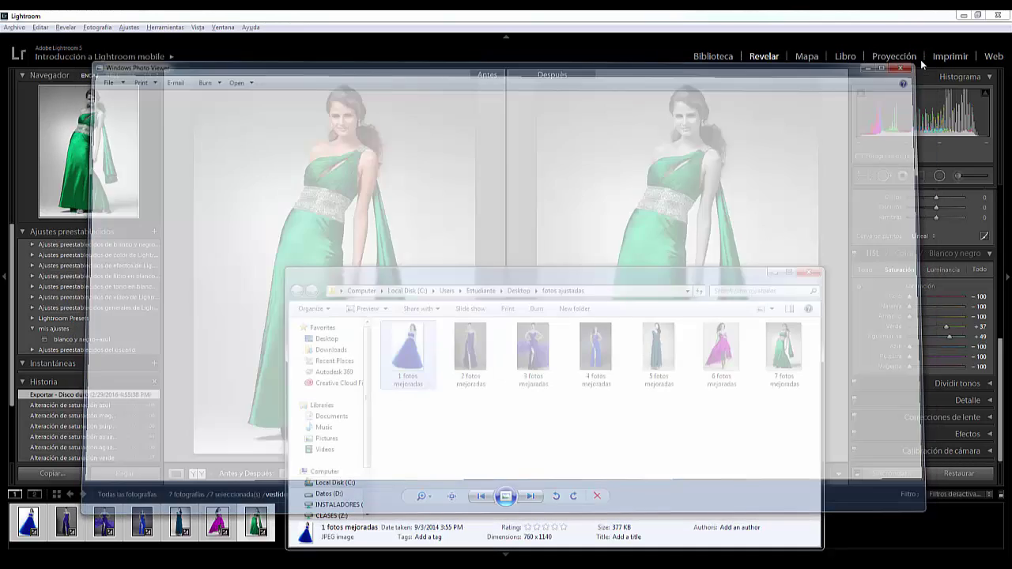